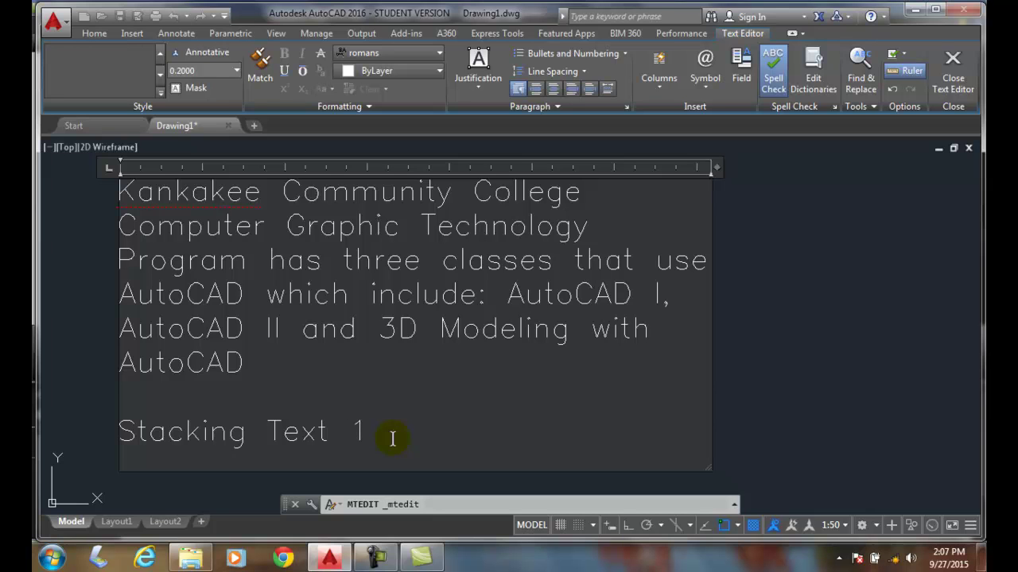
Type /4 after the 1 so 'Stacking Text' ends with an auto-stacked 1/4 fraction
{"action": "type", "text": "/"}
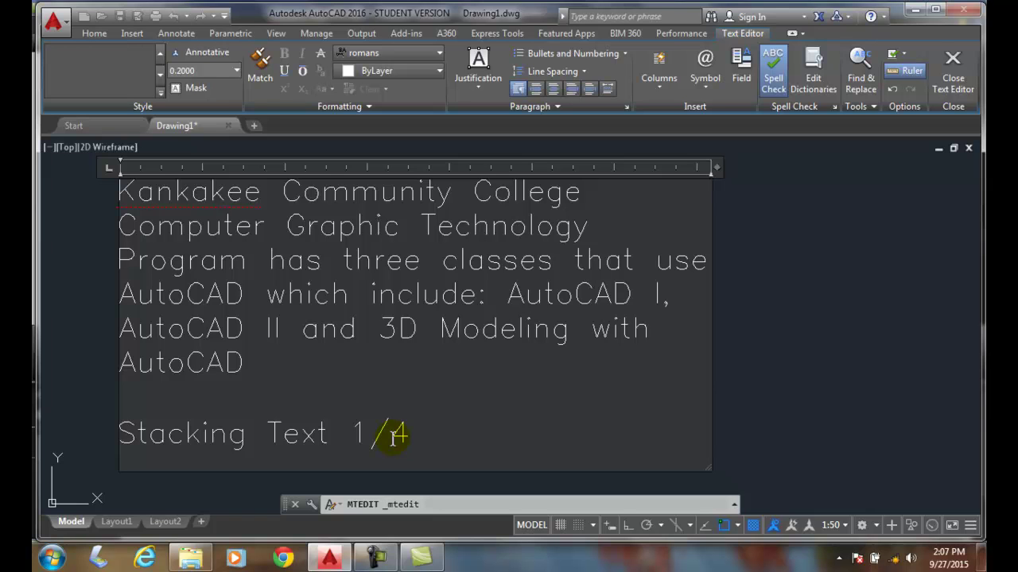
{"action": "type", "text": "4"}
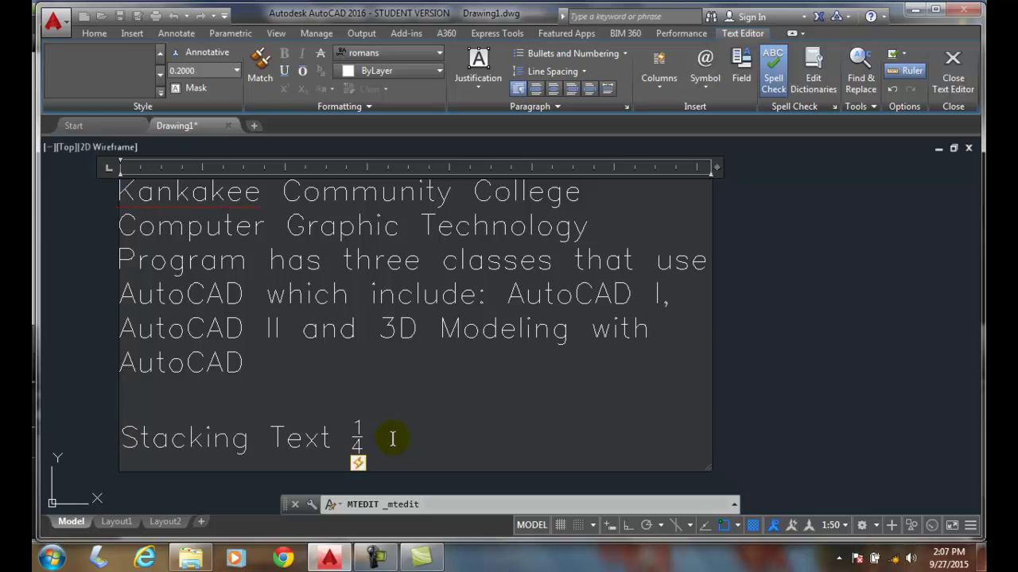
Switch the 1/4 to a diagonal stack, back to horizontal, then unstack it to inline text
{"action": "left_click", "coordinate": [358, 463]}
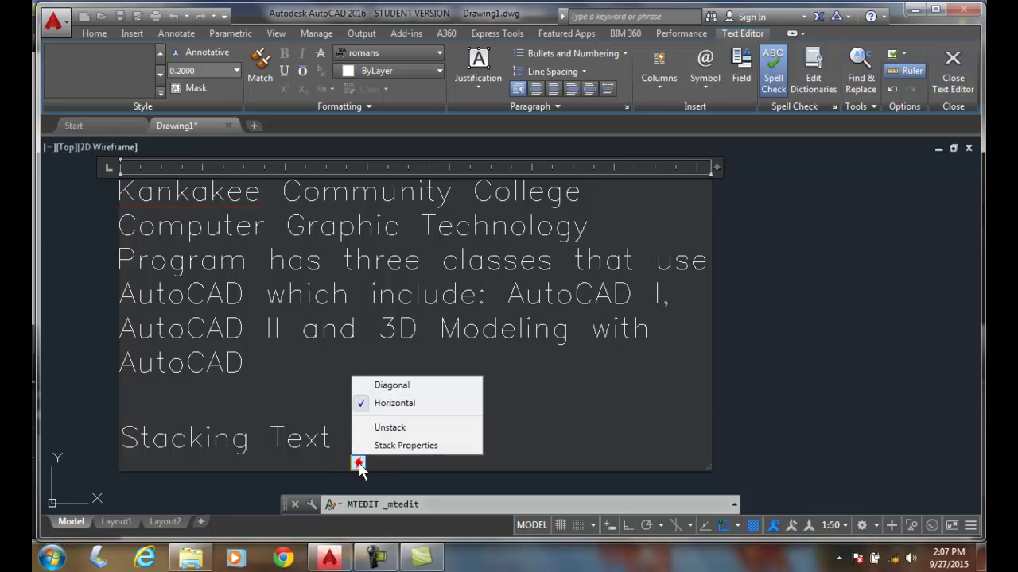
{"action": "left_click", "coordinate": [398, 385]}
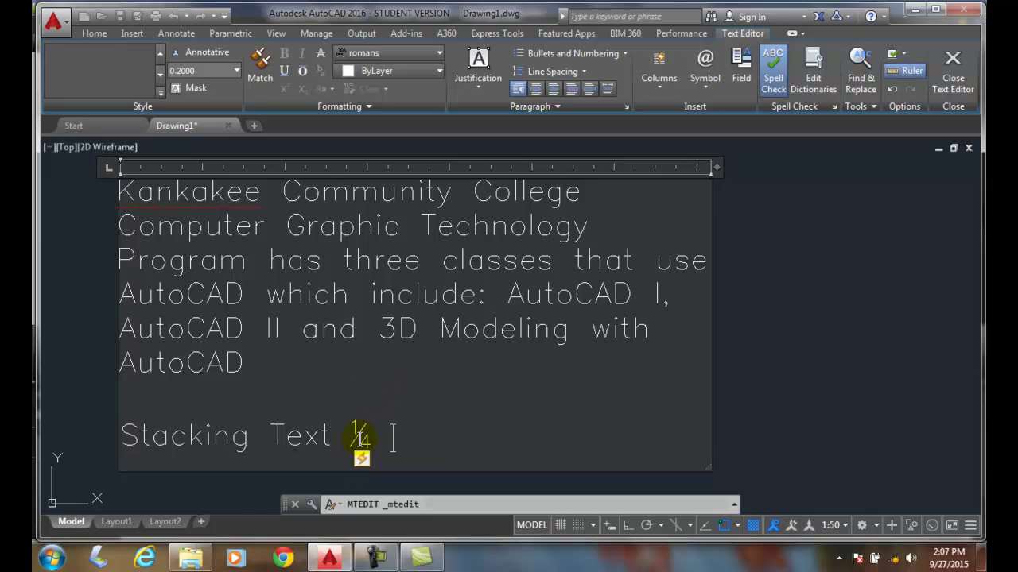
{"action": "left_click", "coordinate": [361, 460]}
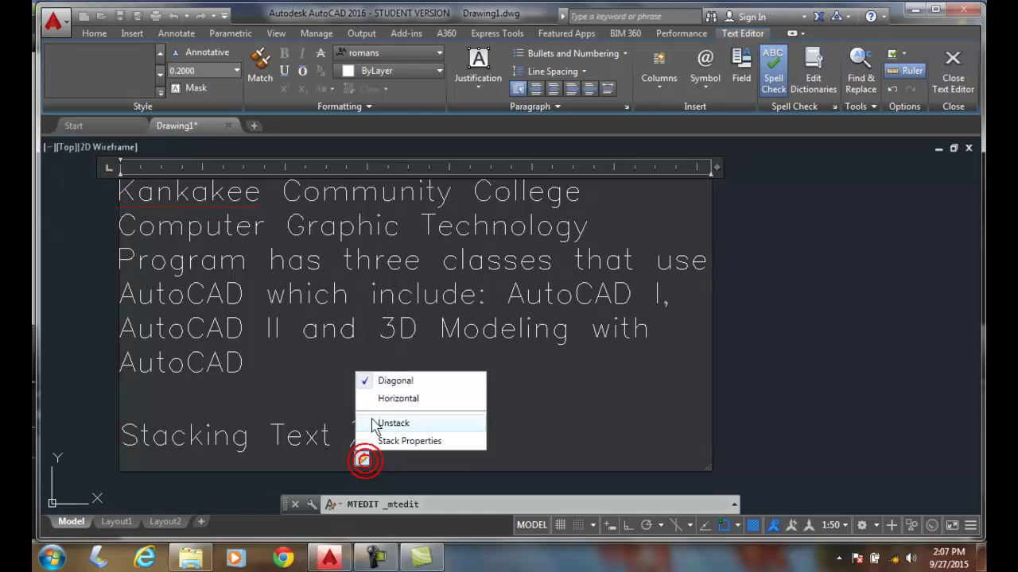
{"action": "left_click", "coordinate": [390, 400]}
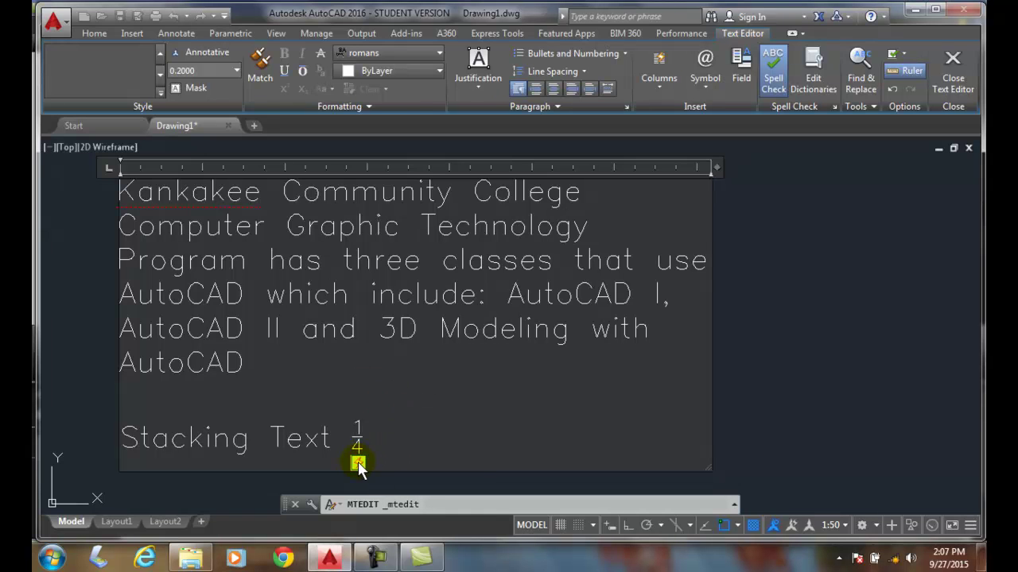
{"action": "left_click", "coordinate": [358, 462]}
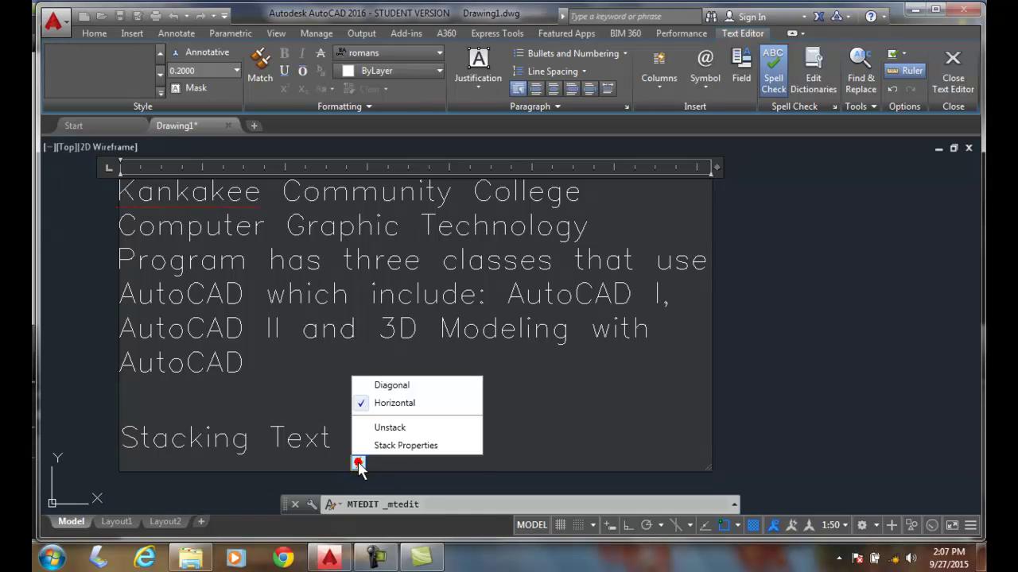
{"action": "left_click", "coordinate": [388, 430]}
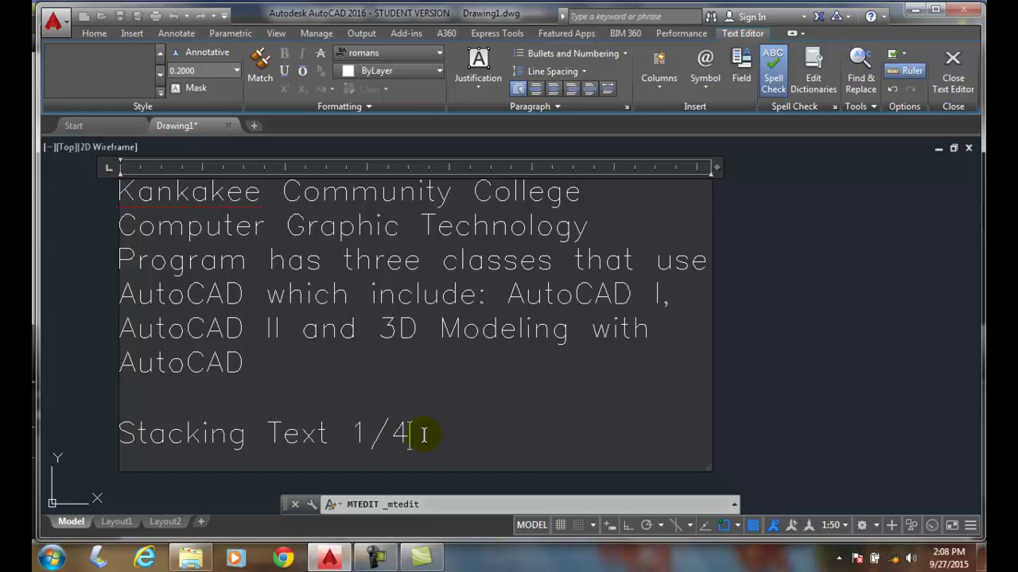
Restack the selected inline 1/4 as a horizontal fraction using the right-click Stack command
{"action": "left_click_drag", "start_coordinate": [424, 433], "coordinate": [353, 431]}
{"action": "right_click", "coordinate": [365, 436]}
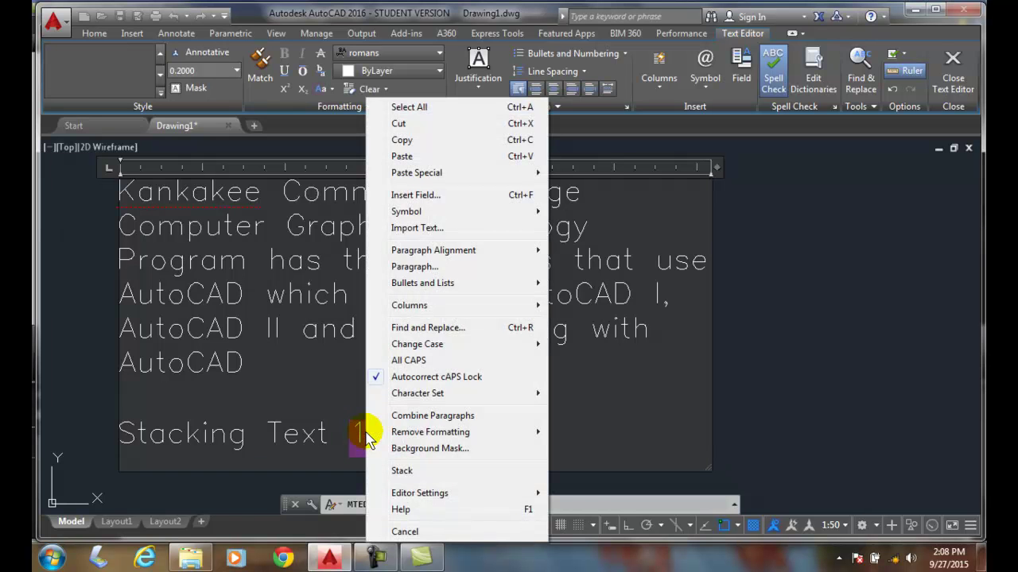
{"action": "left_click", "coordinate": [402, 471]}
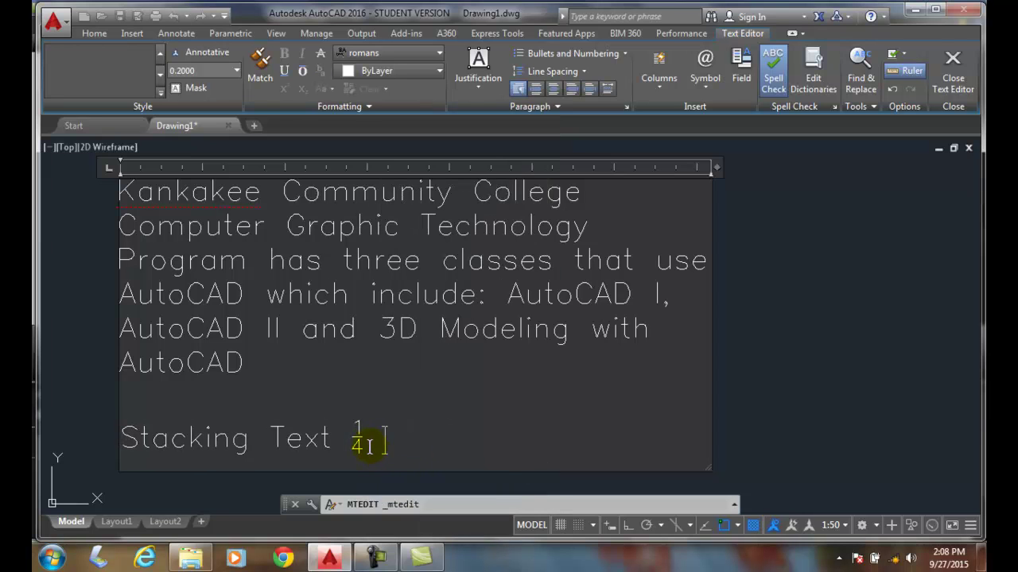
{"action": "left_click", "coordinate": [356, 438]}
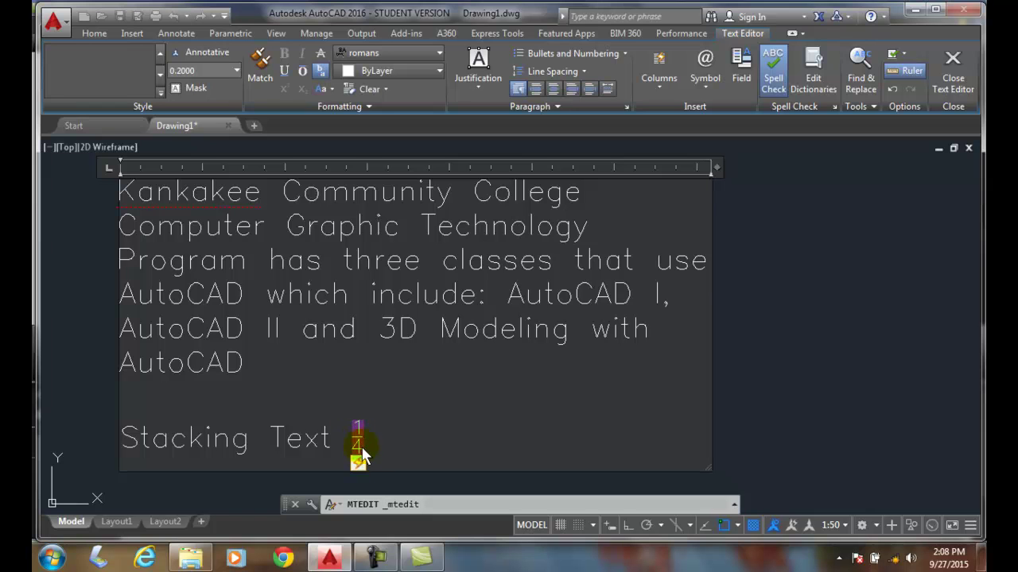
{"action": "left_click", "coordinate": [357, 463]}
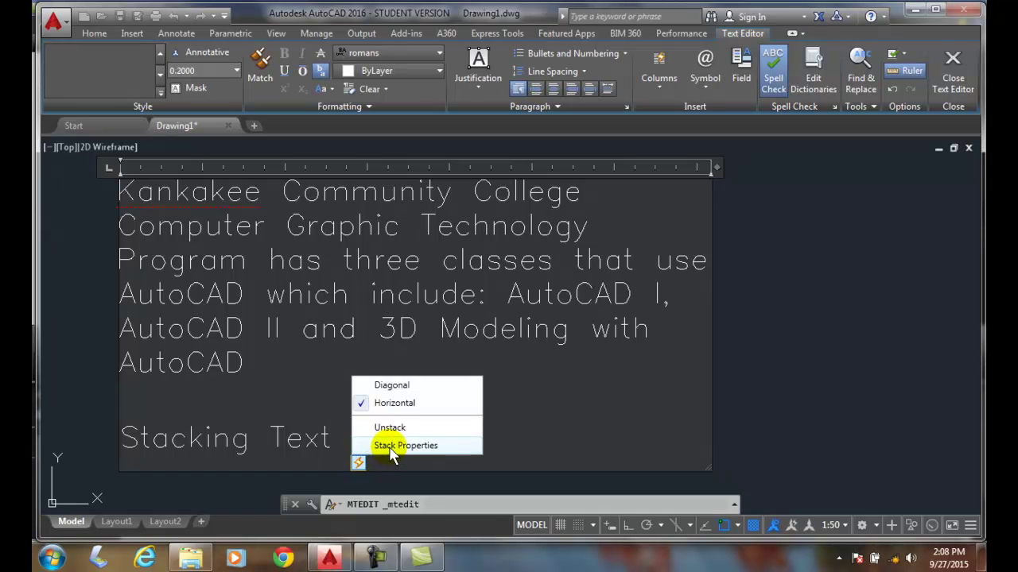
In Stack Properties, keep the horizontal fraction style and Center position, and set text size to 100%
{"action": "left_click", "coordinate": [391, 447]}
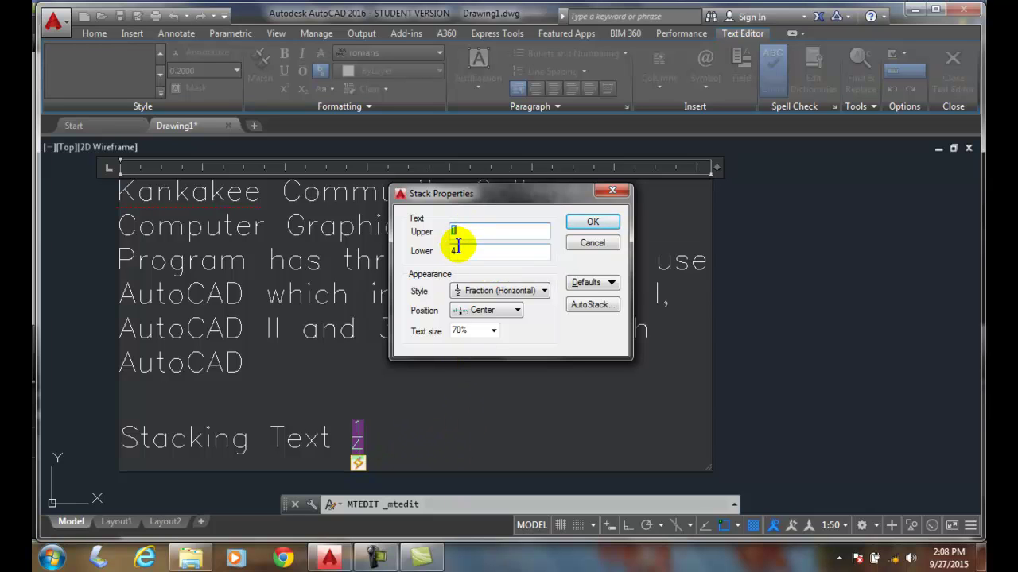
{"action": "left_click", "coordinate": [544, 290]}
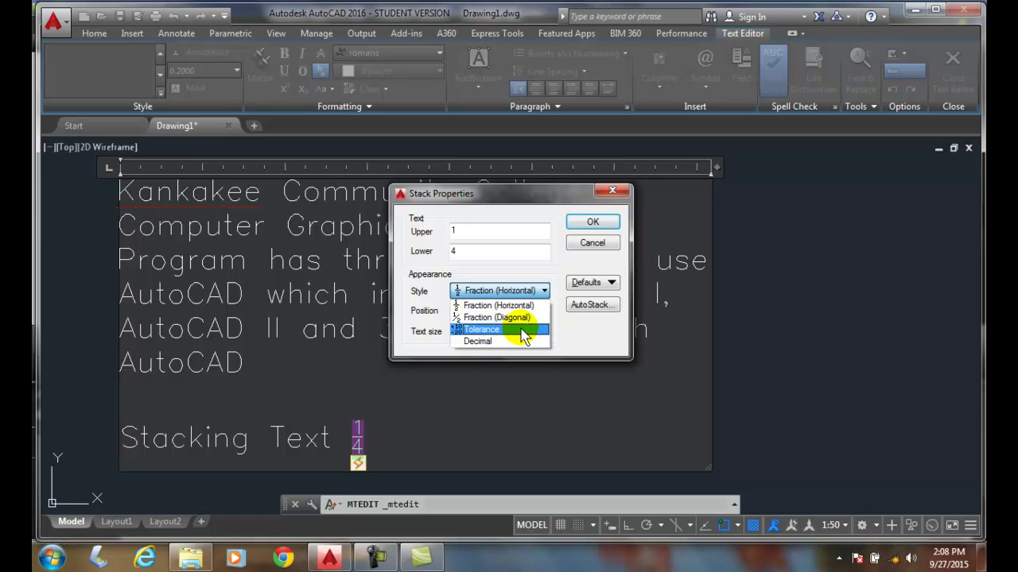
{"action": "left_click", "coordinate": [566, 335]}
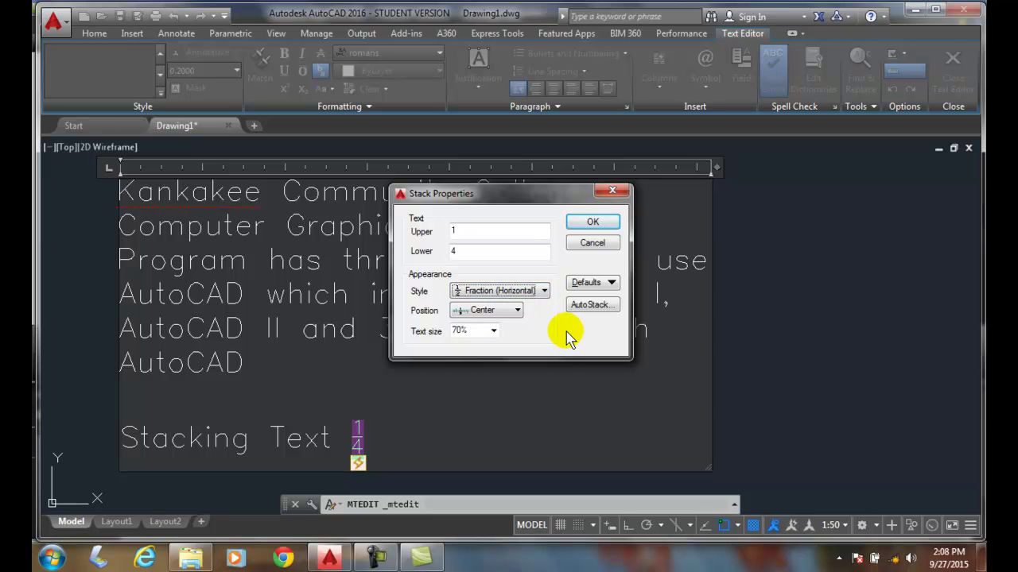
{"action": "left_click", "coordinate": [516, 311]}
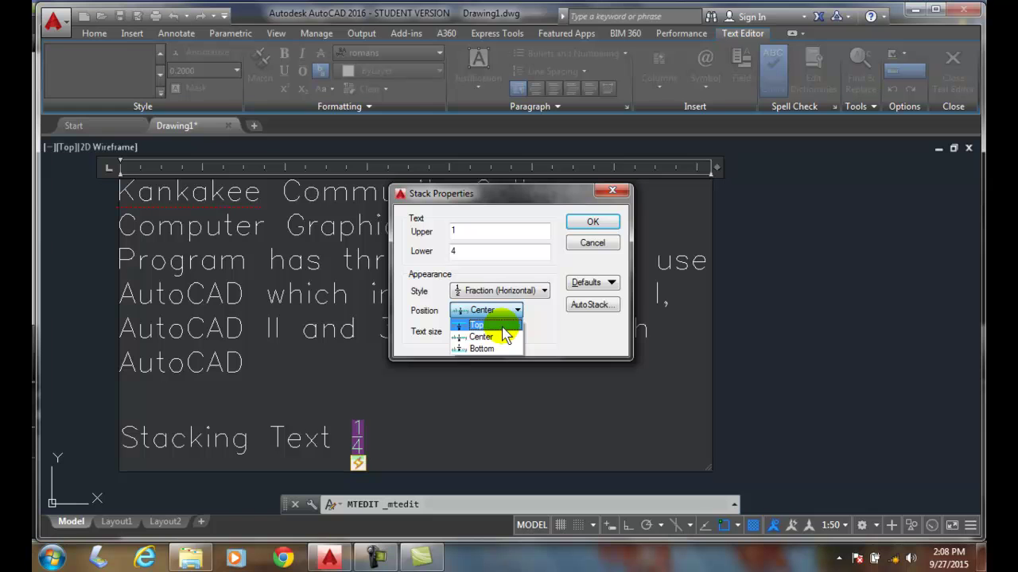
{"action": "left_click", "coordinate": [499, 325]}
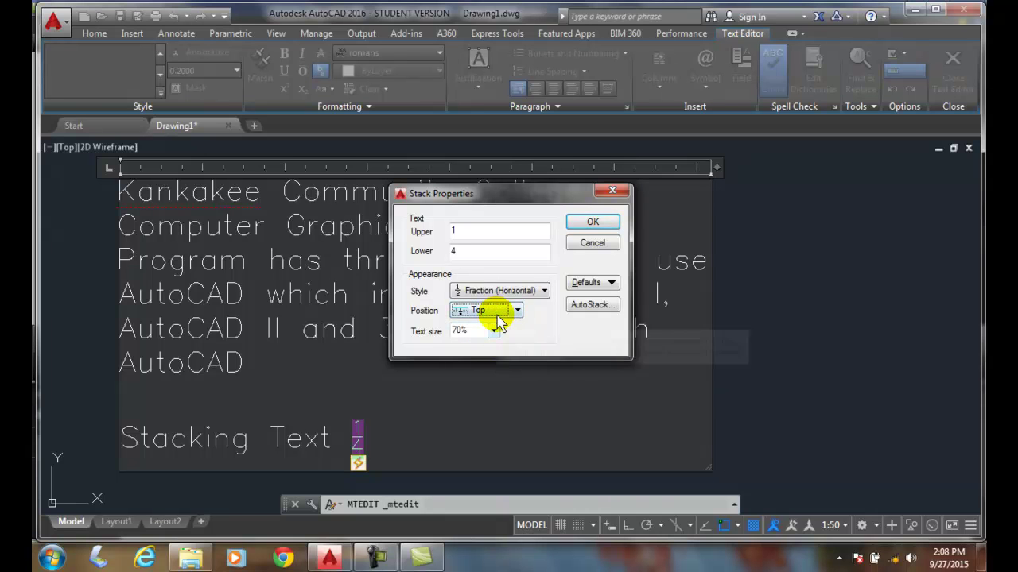
{"action": "left_click", "coordinate": [518, 311]}
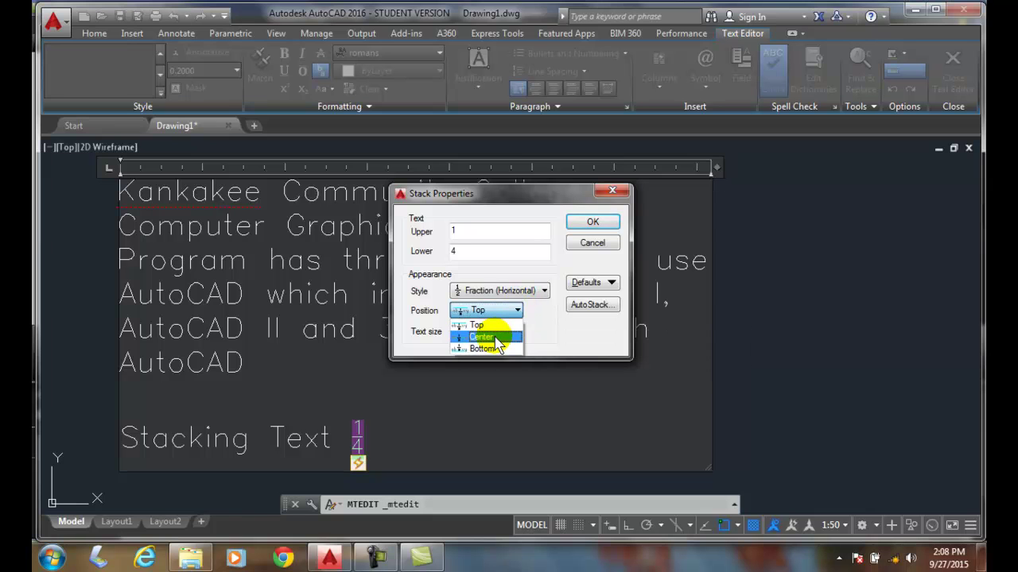
{"action": "left_click", "coordinate": [493, 335]}
{"action": "double_click", "coordinate": [458, 331]}
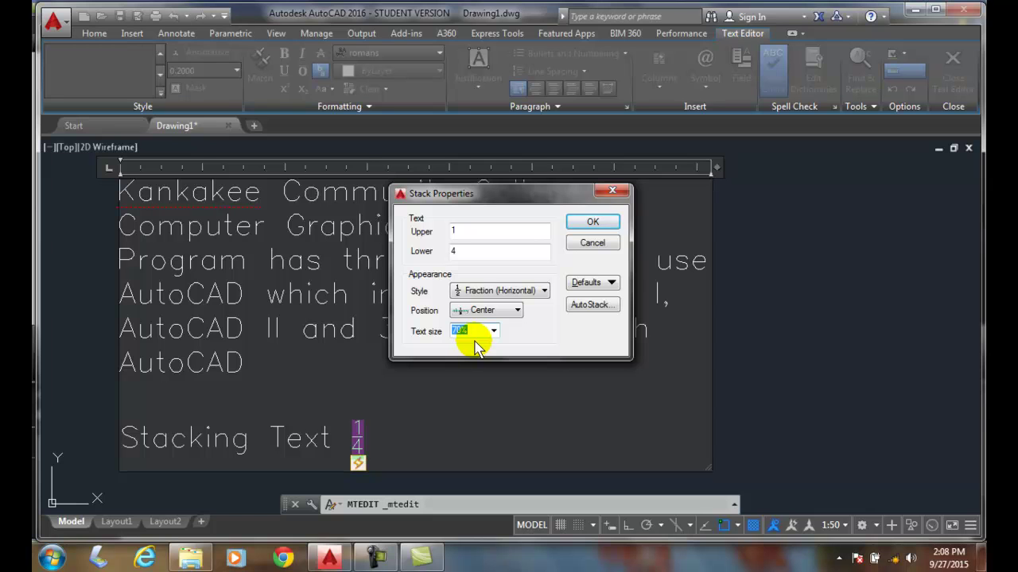
{"action": "left_click", "coordinate": [494, 332]}
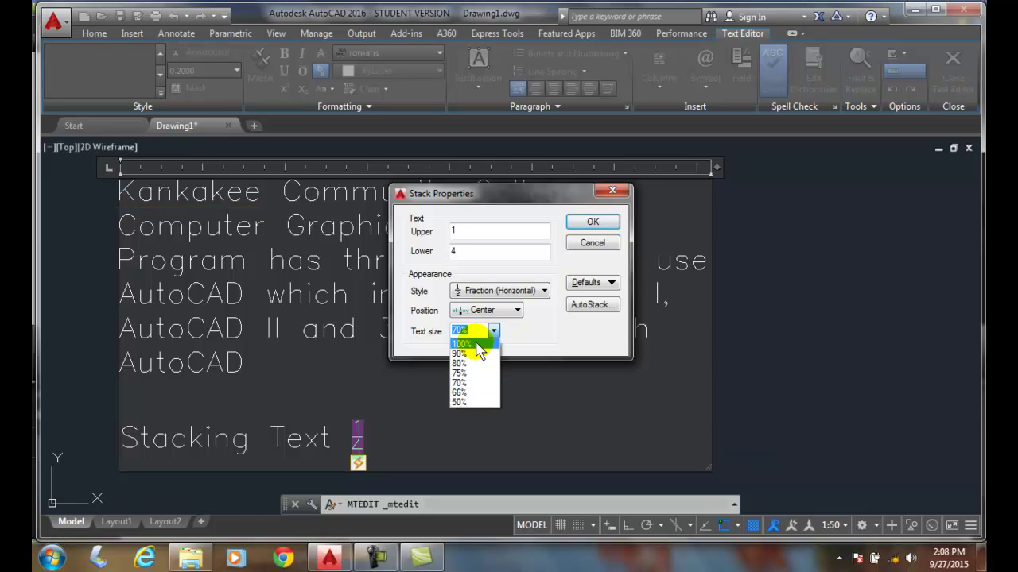
{"action": "left_click", "coordinate": [476, 345]}
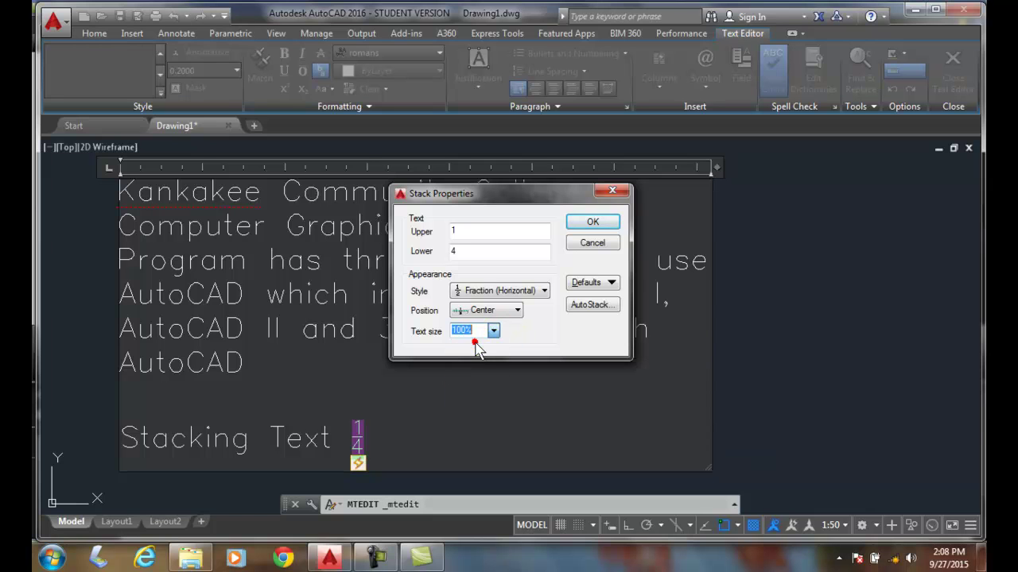
{"action": "left_click", "coordinate": [591, 222]}
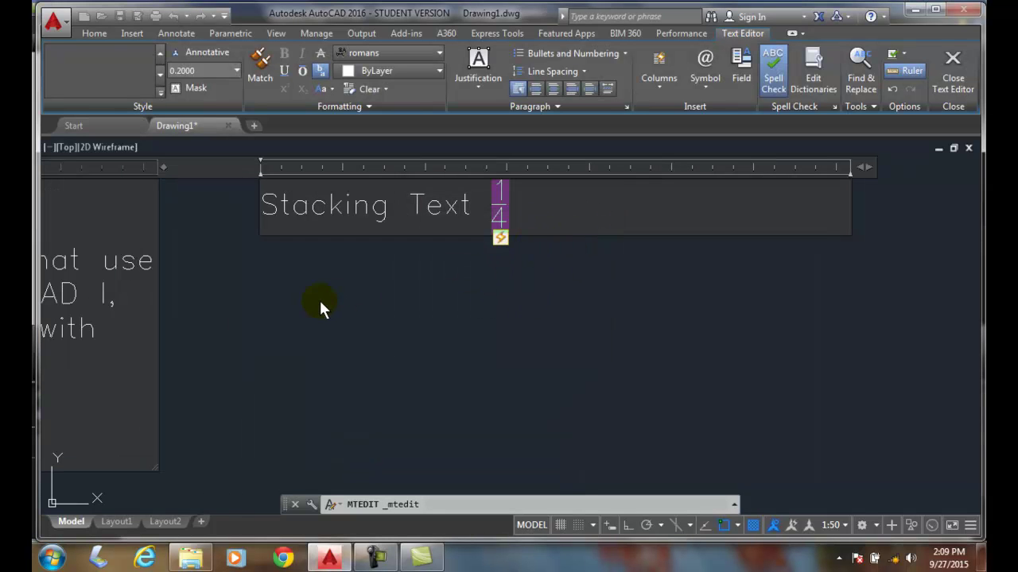
Reduce the stacked 1/4 fraction's text size back to 70% in Stack Properties
{"action": "left_click", "coordinate": [500, 238]}
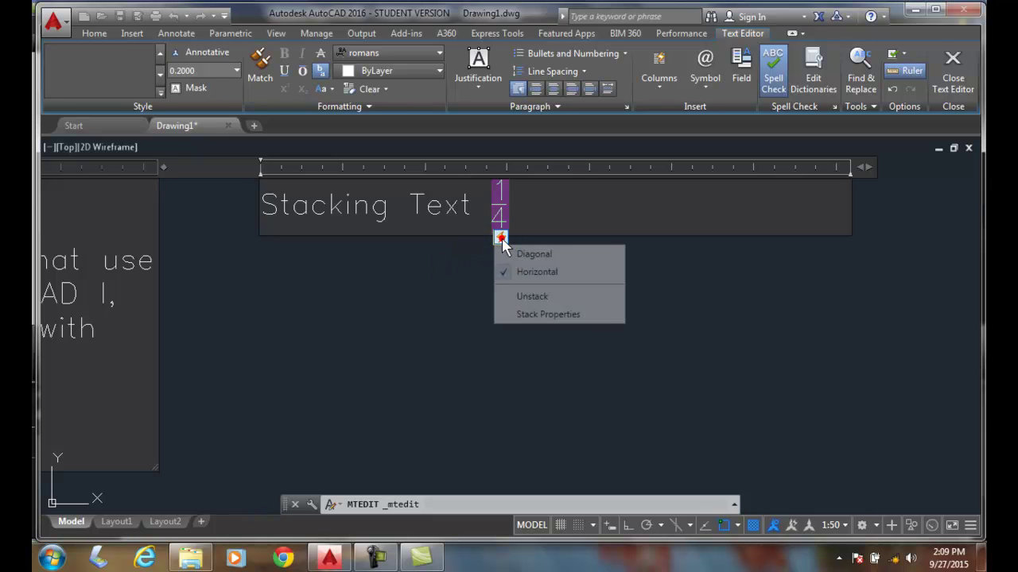
{"action": "left_click", "coordinate": [527, 316]}
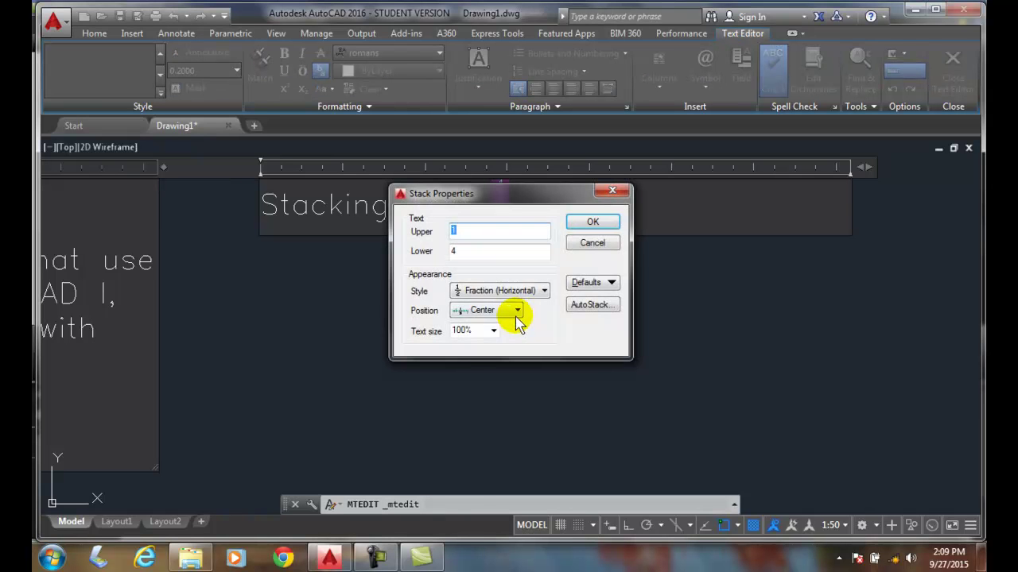
{"action": "left_click", "coordinate": [493, 331]}
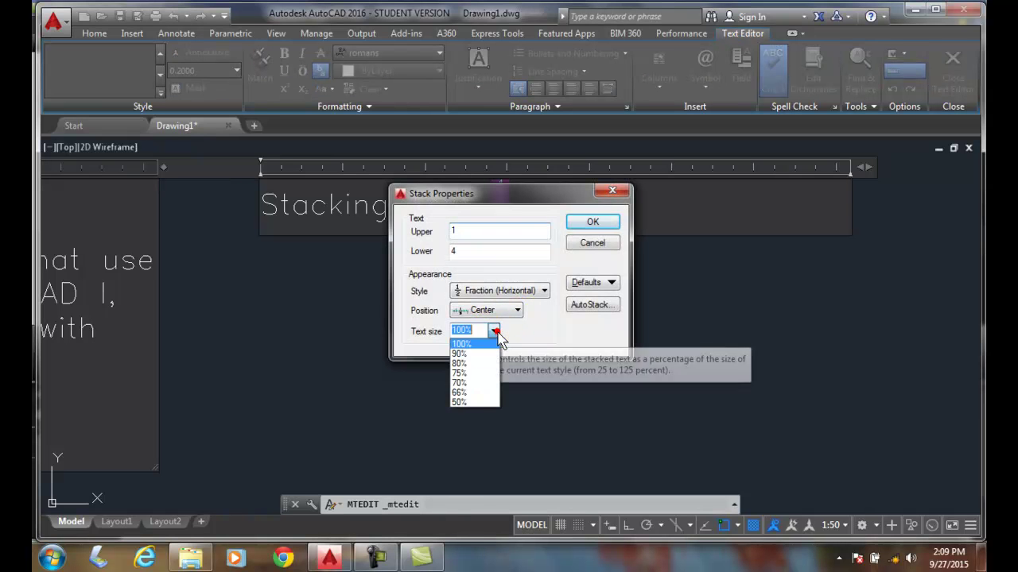
{"action": "left_click", "coordinate": [465, 383]}
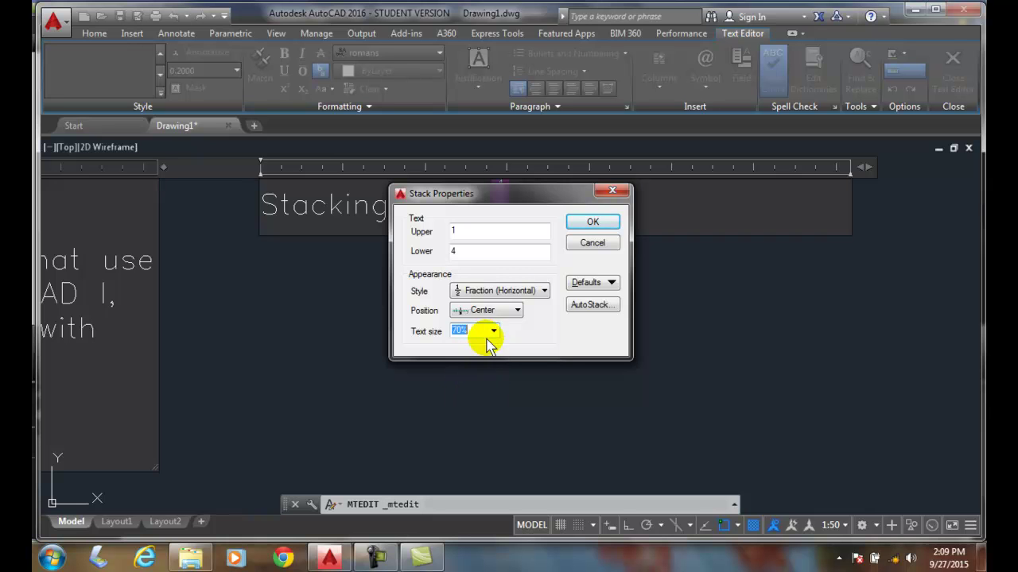
{"action": "left_click", "coordinate": [593, 224]}
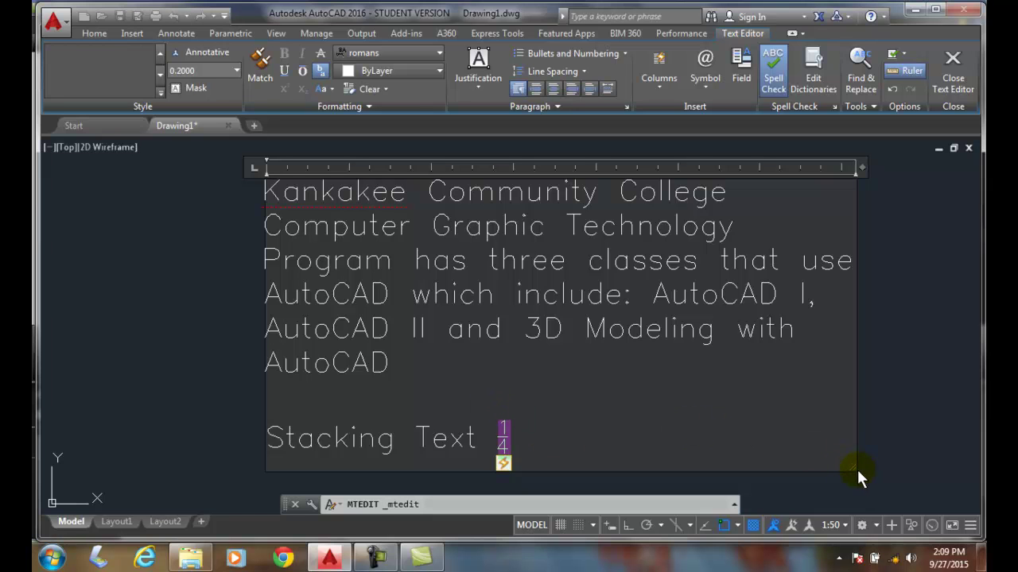
Enlarge the MText editor box, then zoom and pan to center the paragraph
{"action": "mouse_move", "coordinate": [857, 469]}
{"action": "left_mouse_down"}
{"action": "mouse_move", "coordinate": [875, 531]}
{"action": "mouse_move", "coordinate": [863, 475]}
{"action": "left_mouse_up"}
{"action": "scroll", "coordinate": [906, 419], "scroll_direction": "down", "scroll_amount": 1}
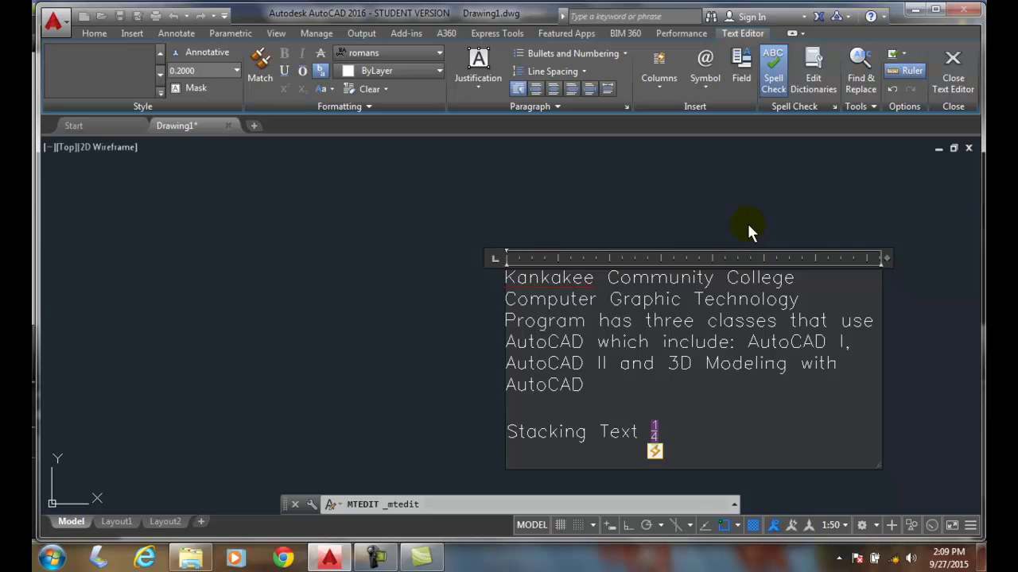
{"action": "scroll", "coordinate": [869, 333], "scroll_direction": "up", "scroll_amount": 2}
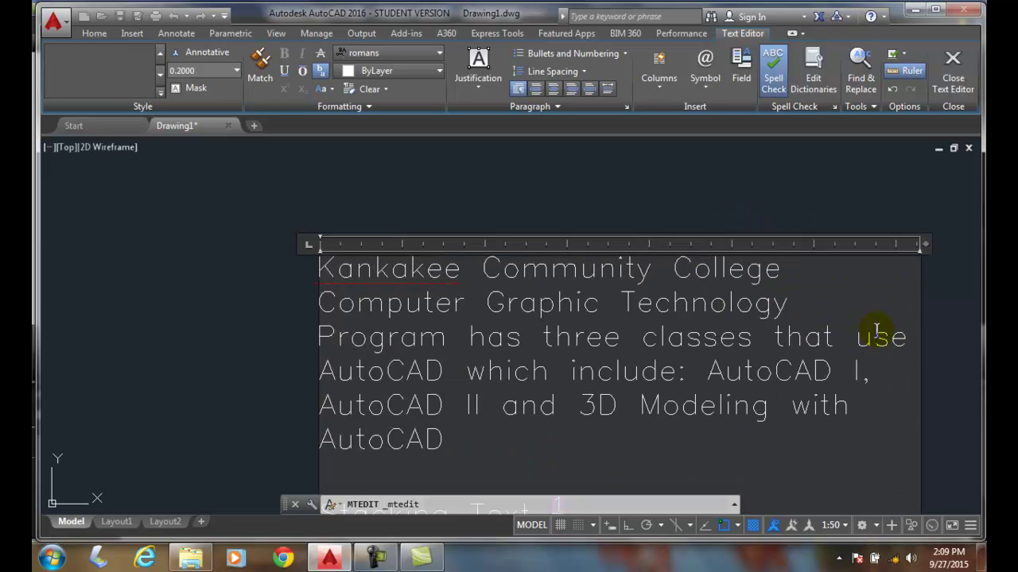
{"action": "scroll", "coordinate": [927, 360], "scroll_direction": "down", "scroll_amount": 2}
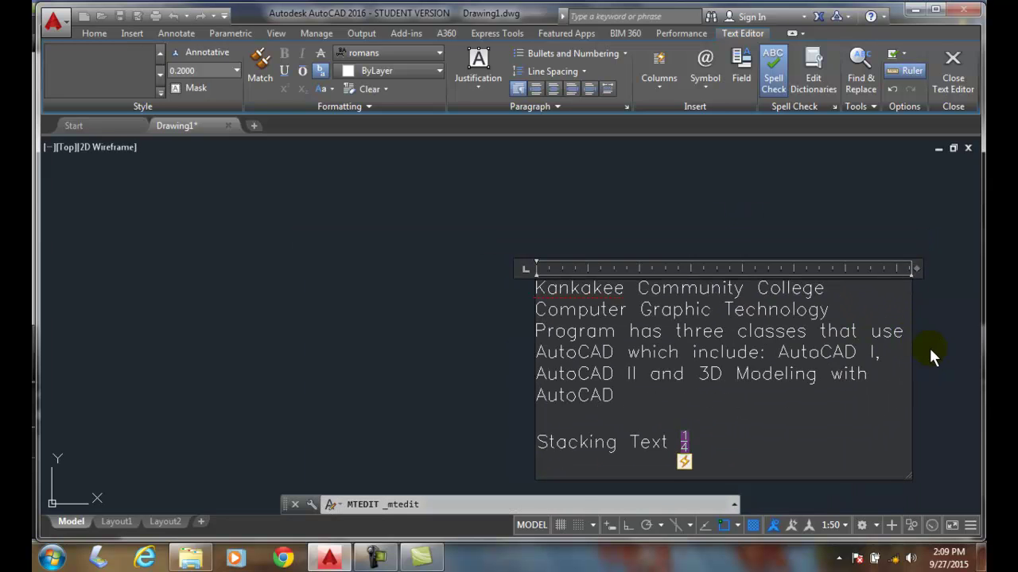
{"action": "mouse_move", "coordinate": [931, 349]}
{"action": "middle_mouse_down"}
{"action": "mouse_move", "coordinate": [869, 323]}
{"action": "mouse_move", "coordinate": [545, 255]}
{"action": "middle_mouse_up"}
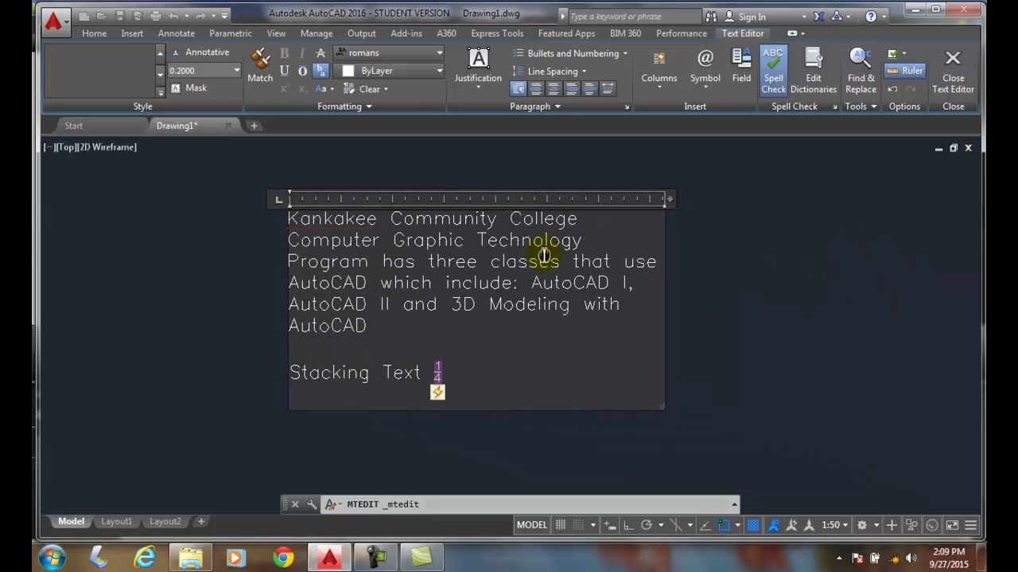
Type 'over/under' after the 1/4 fraction, start a new line, and select those words
{"action": "left_click", "coordinate": [481, 370]}
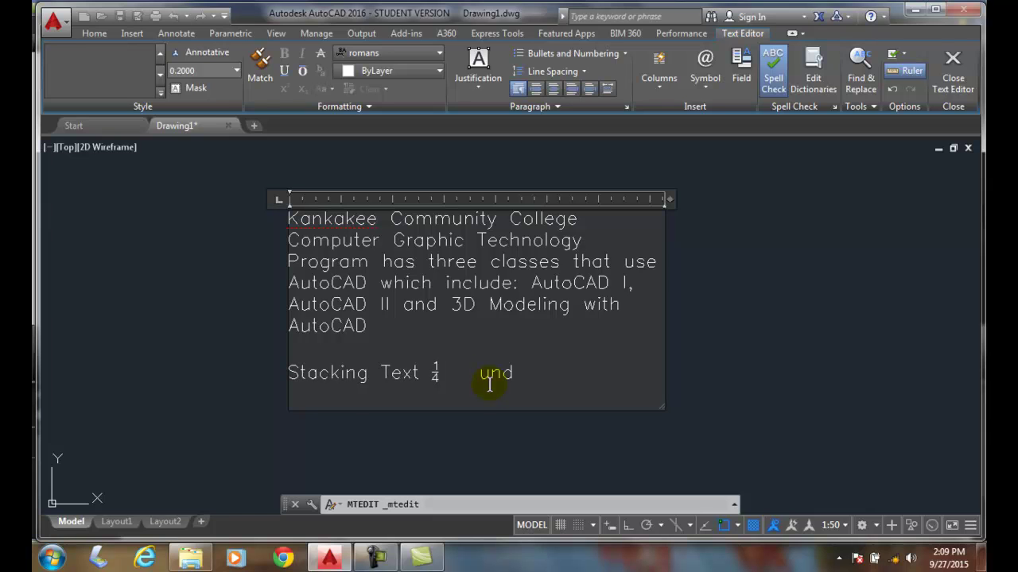
{"action": "type", "text": "over/"}
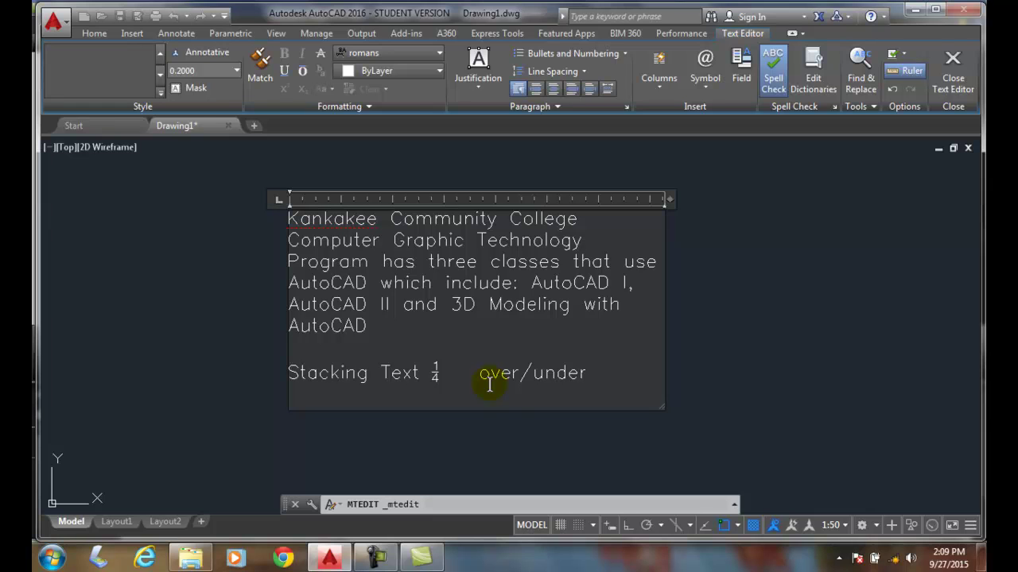
{"action": "key", "text": "Return"}
{"action": "left_click_drag", "start_coordinate": [592, 373], "coordinate": [487, 378]}
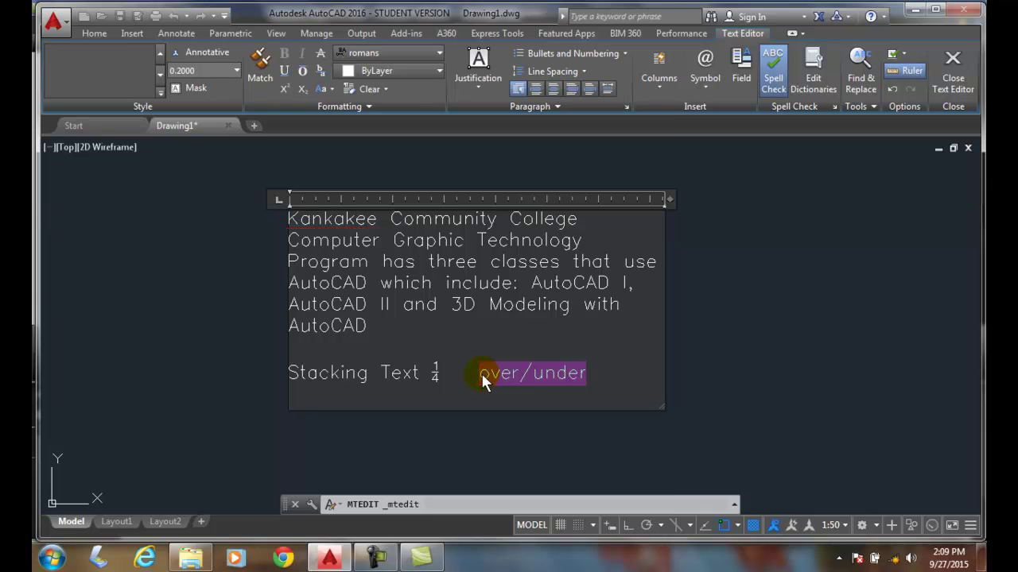
Stack 'over' above 'under' as a horizontal fraction with the right-click Stack command
{"action": "right_click", "coordinate": [487, 374]}
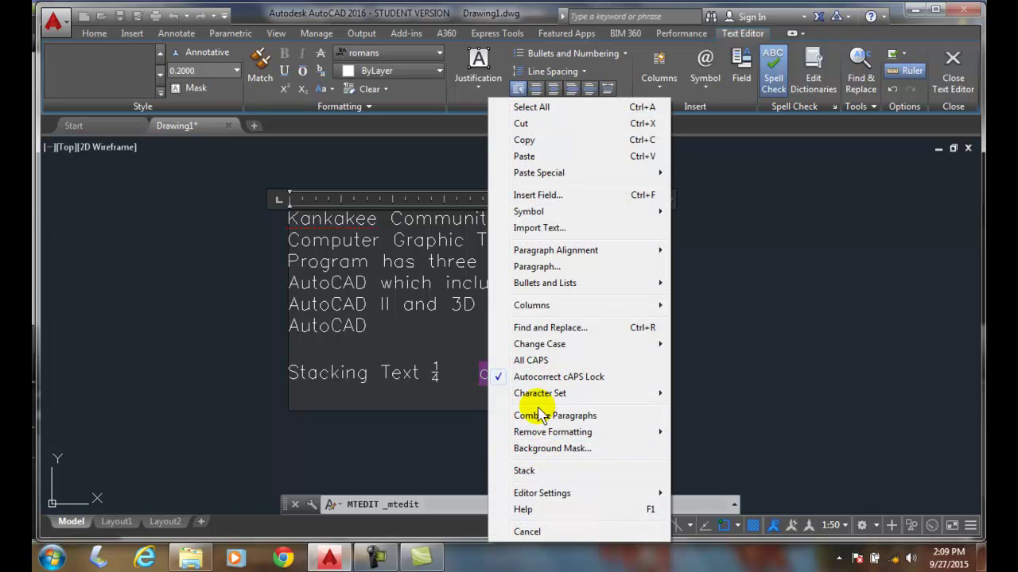
{"action": "left_click", "coordinate": [526, 472]}
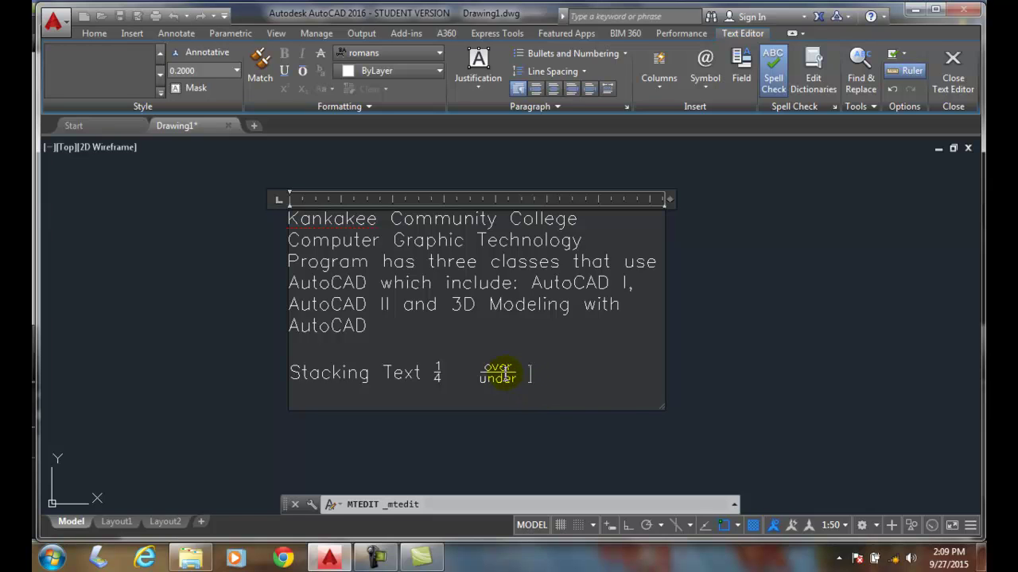
{"action": "left_click", "coordinate": [498, 373]}
Restore the over/under fraction's stack properties to their defaults
{"action": "left_click", "coordinate": [498, 391]}
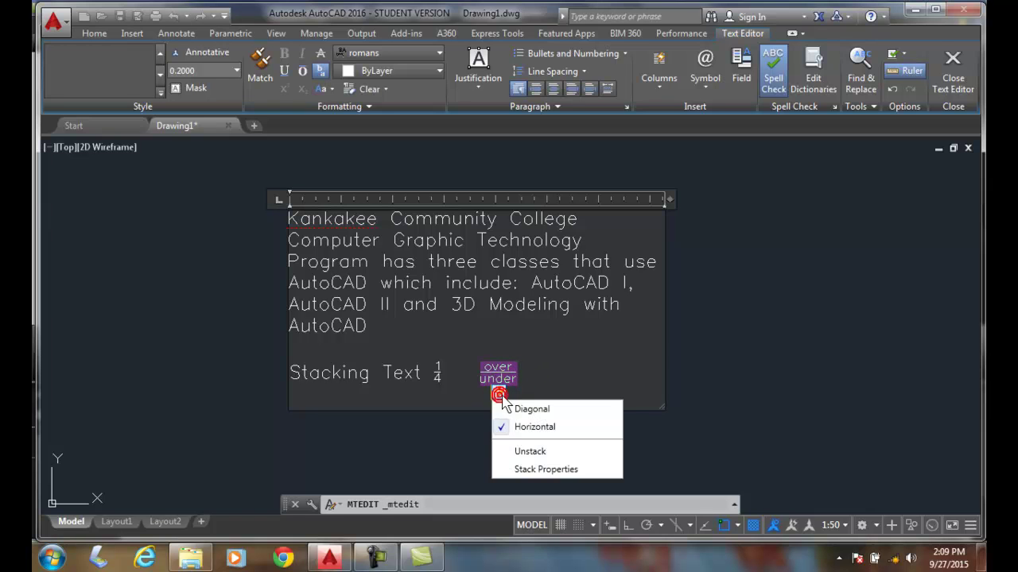
{"action": "left_click", "coordinate": [524, 469]}
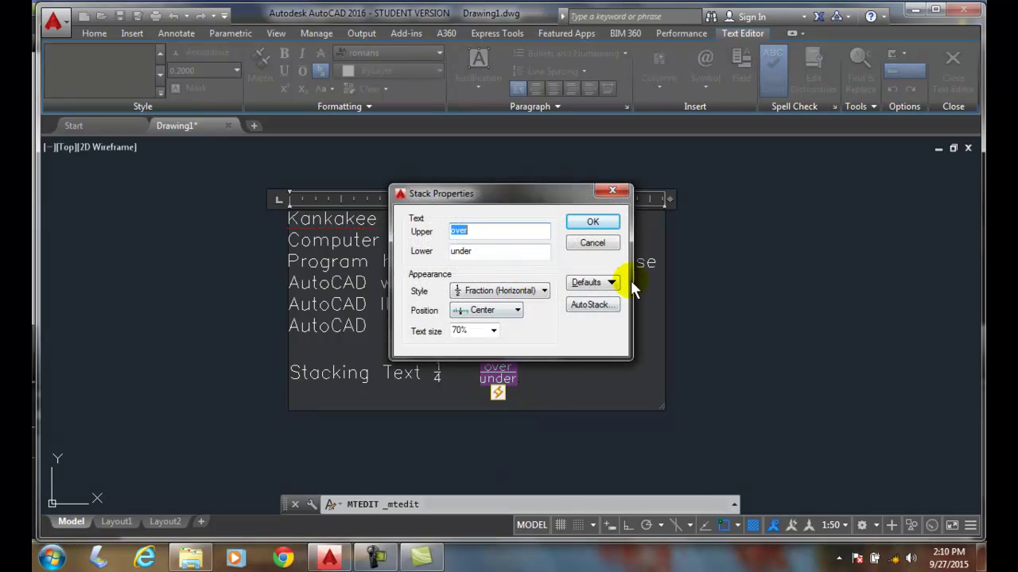
{"action": "left_click", "coordinate": [610, 284]}
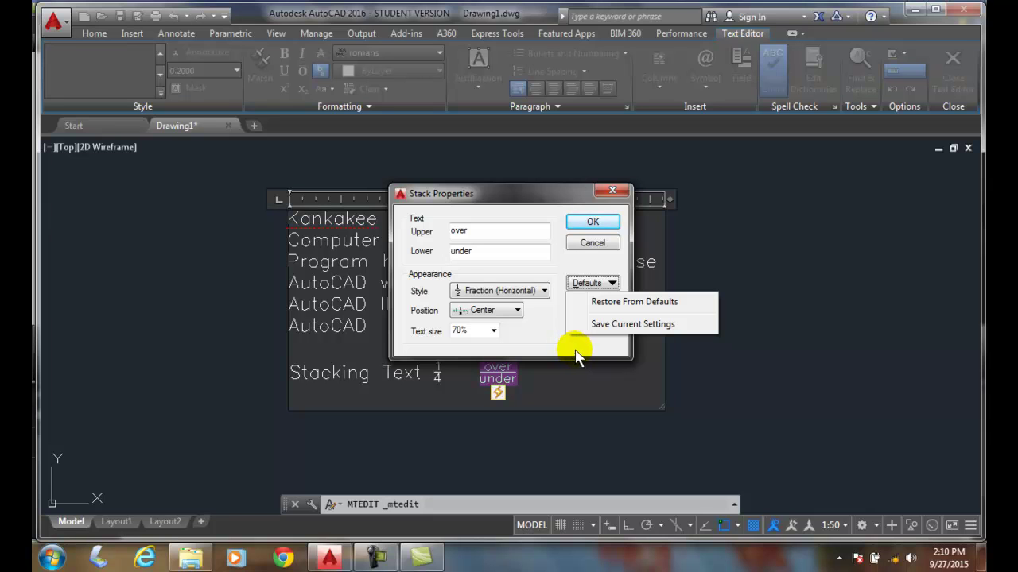
{"action": "left_click", "coordinate": [605, 302]}
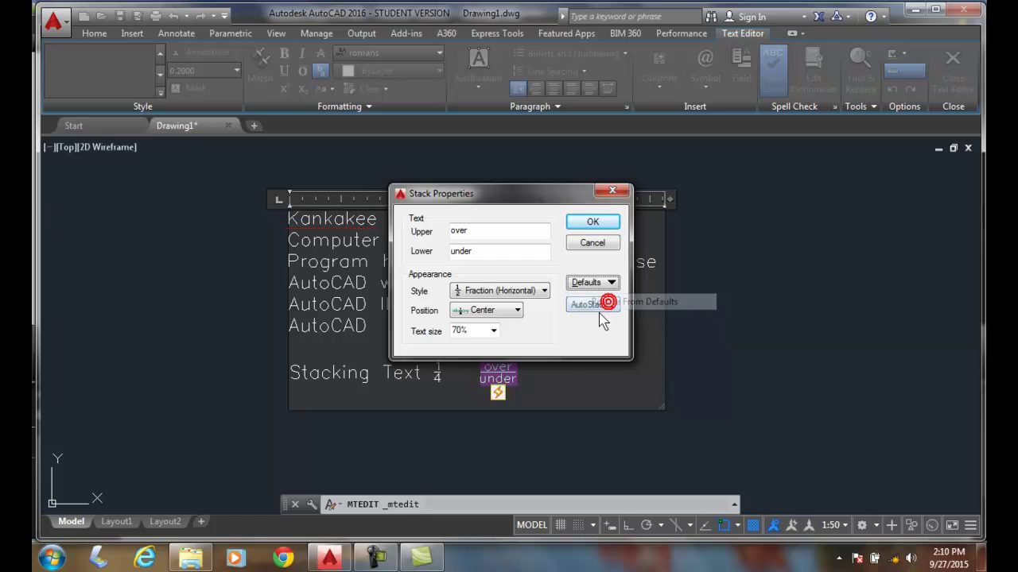
Keep AutoStacking enabled so typed fractions become horizontal fractions
{"action": "left_click", "coordinate": [590, 306]}
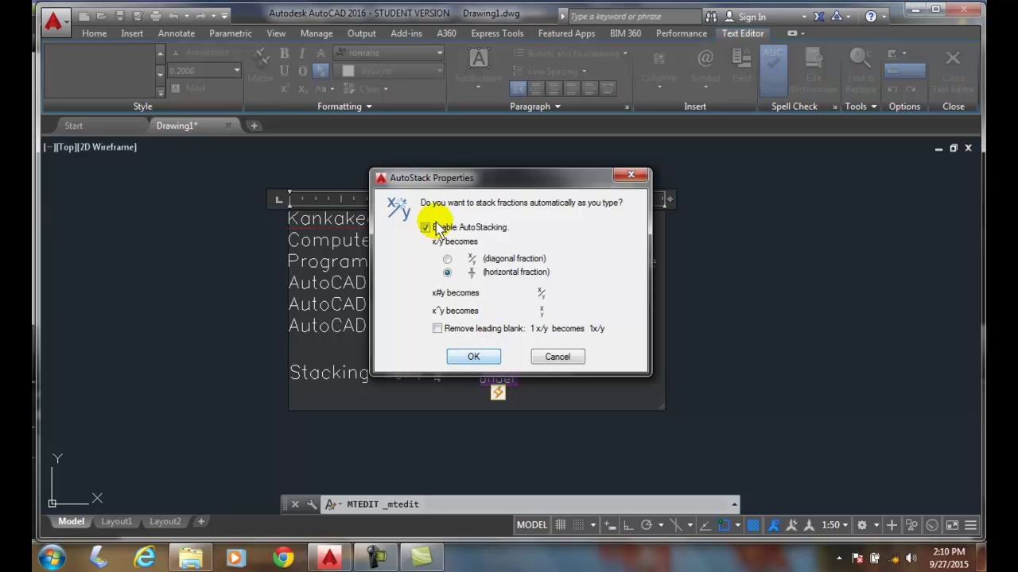
{"action": "left_click", "coordinate": [473, 357]}
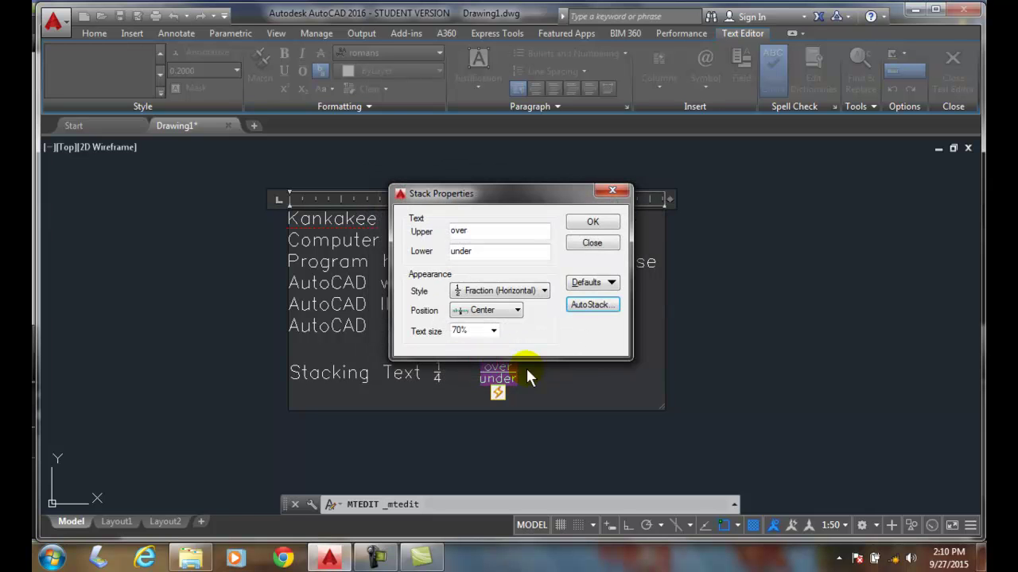
Apply the stack settings and close the text editor to place the paragraph
{"action": "left_click", "coordinate": [592, 222]}
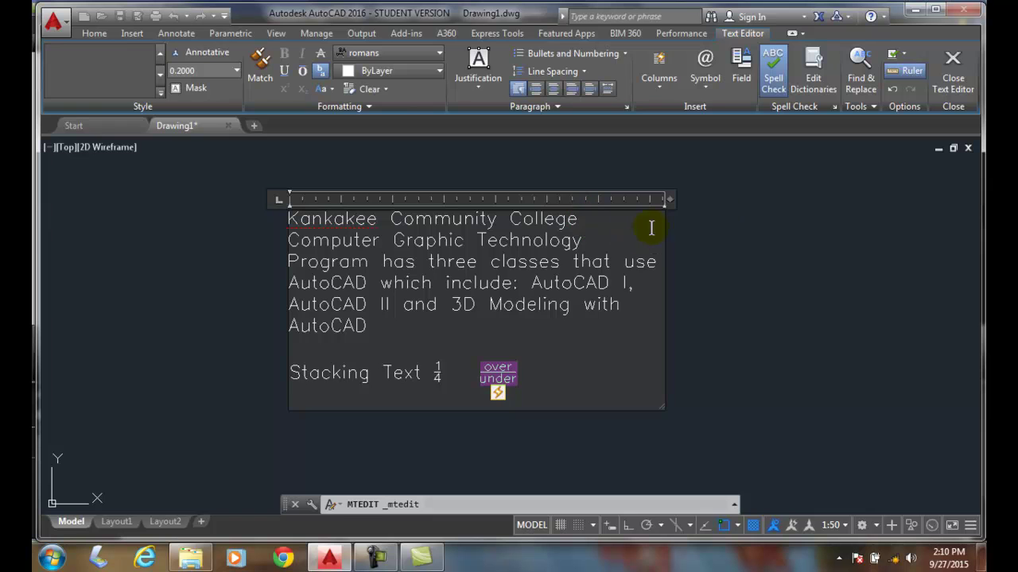
{"action": "left_click", "coordinate": [950, 84]}
{"action": "scroll", "coordinate": [640, 237], "scroll_direction": "down", "scroll_amount": 3}
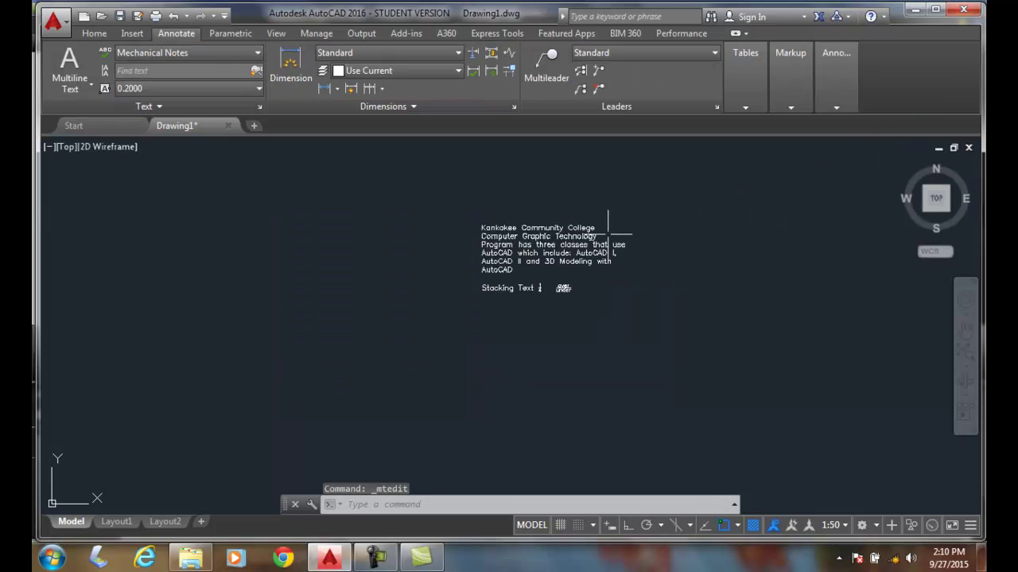
{"action": "scroll", "coordinate": [640, 237], "scroll_direction": "up", "scroll_amount": 2}
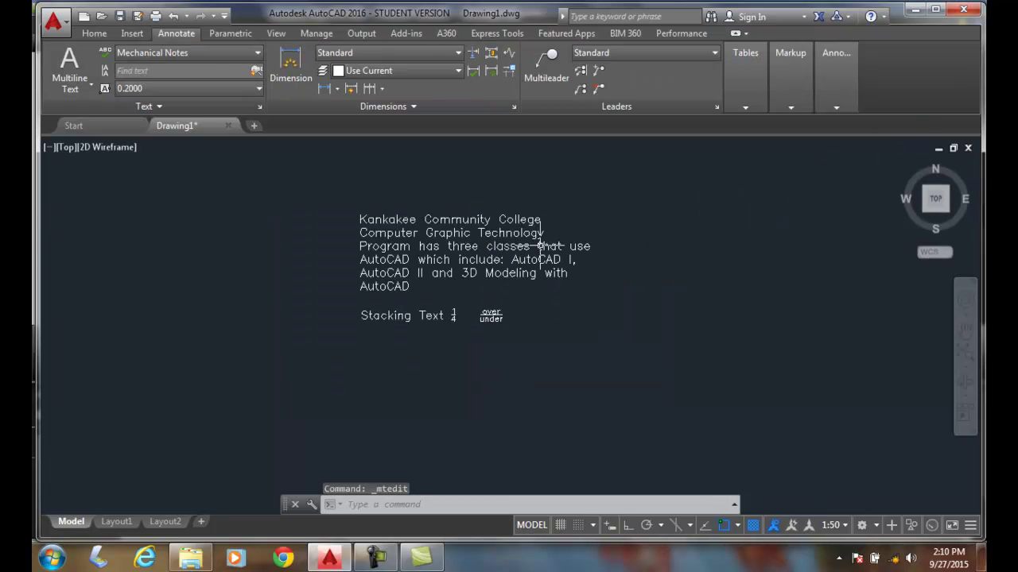
Draw a new multiline text box to the right and type 3/4 to auto-stack it
{"action": "left_click", "coordinate": [56, 56]}
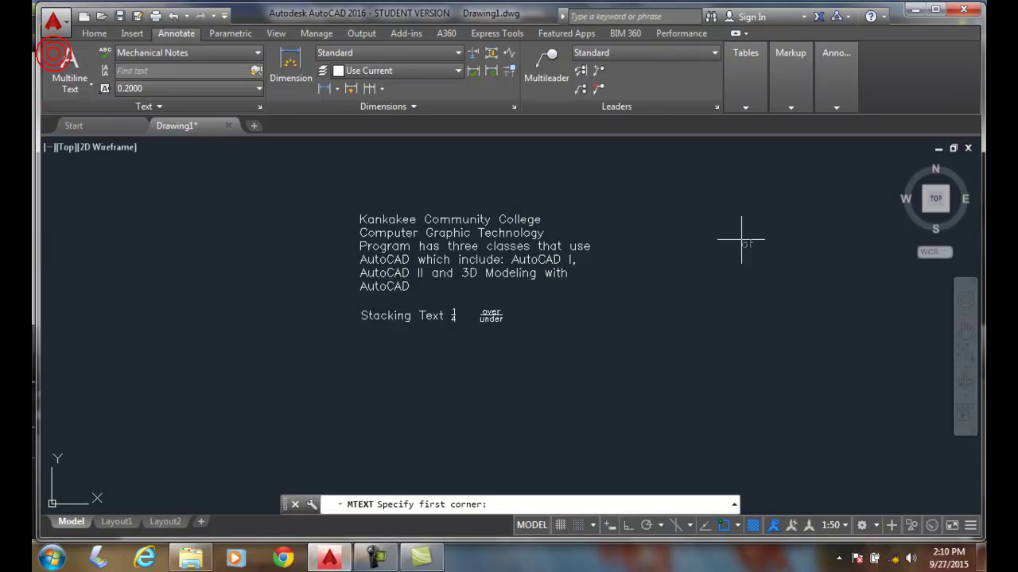
{"action": "left_click", "coordinate": [656, 231]}
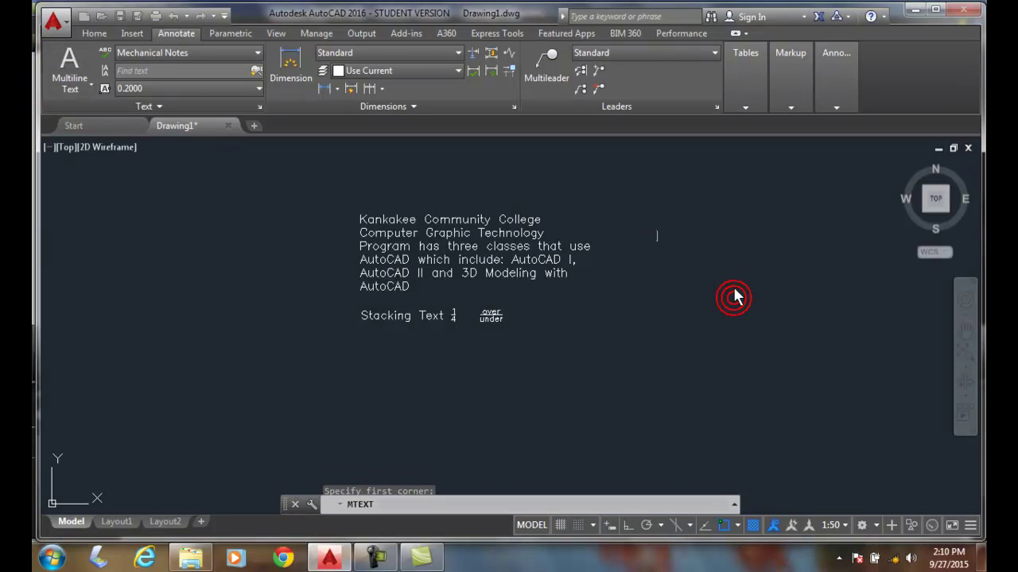
{"action": "left_click", "coordinate": [733, 297]}
{"action": "type", "text": "3/4"}
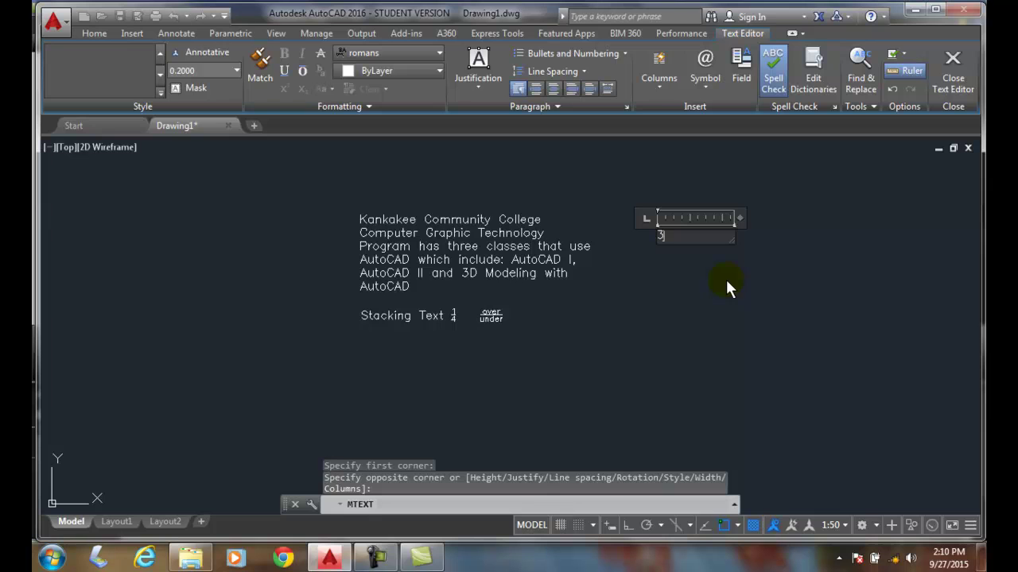